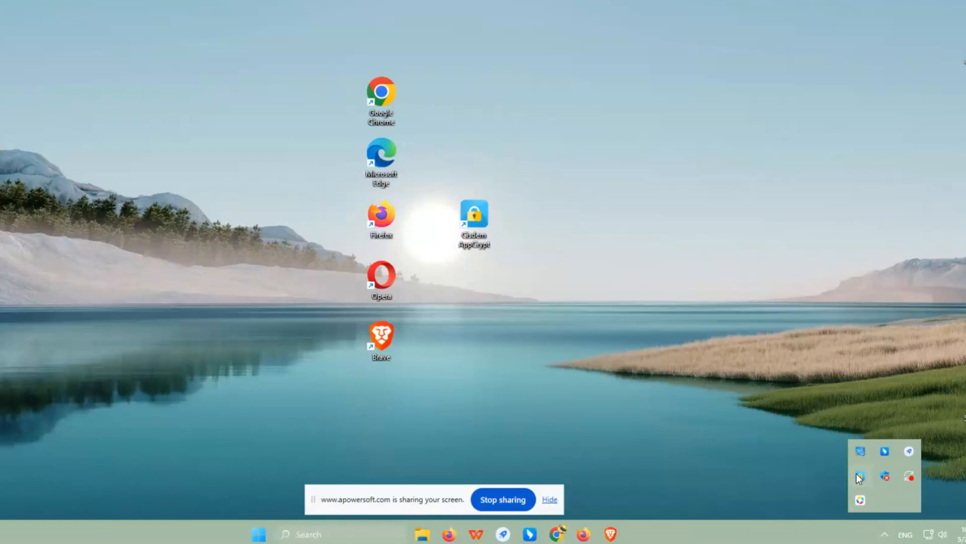
- Open the Cisdem AppCrypt main window, unlock it with the app password, and switch to website blocking
right_click(862, 477)
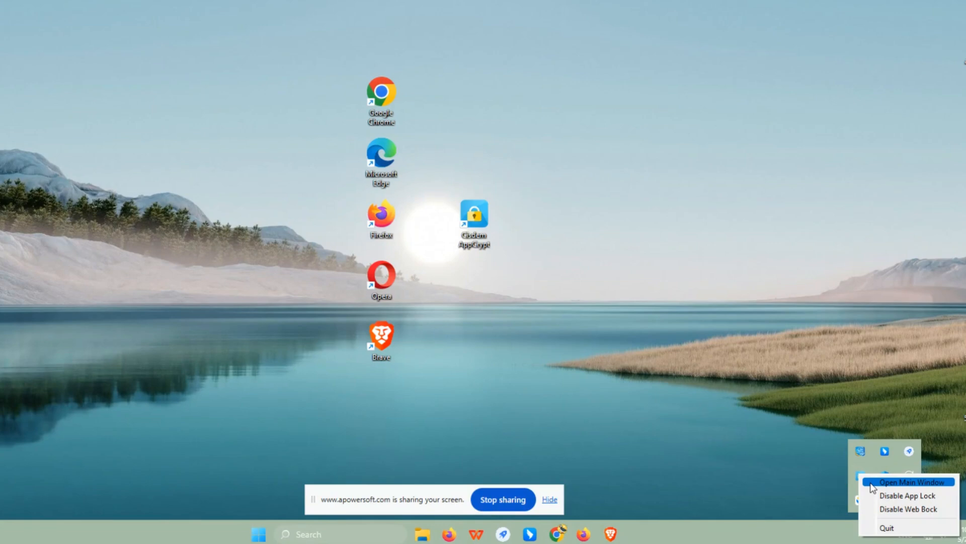
left_click(874, 484)
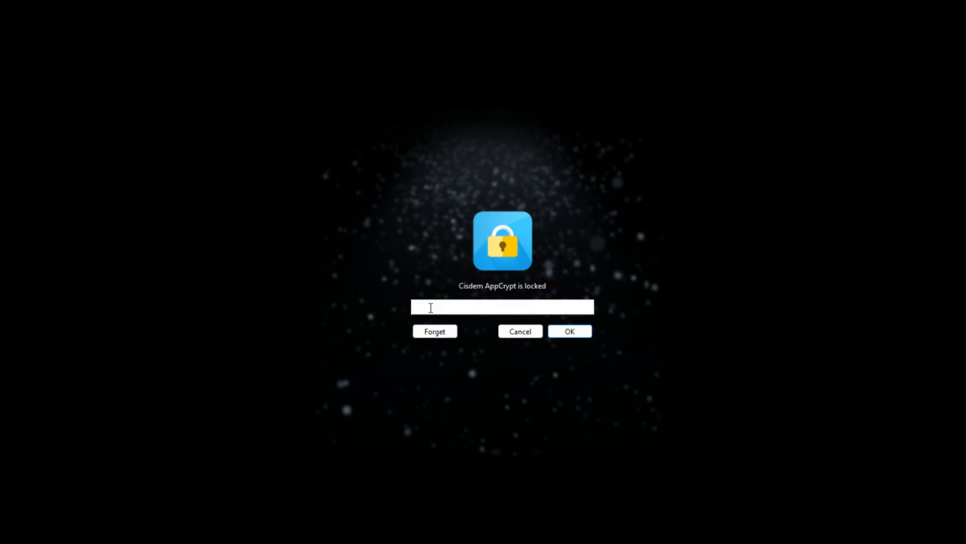
type("1")
left_click(568, 330)
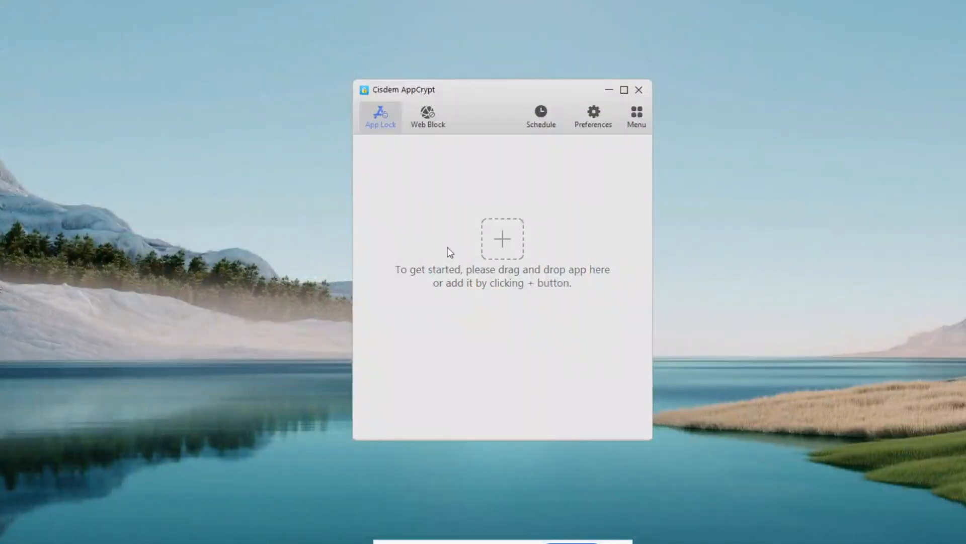
left_click(437, 121)
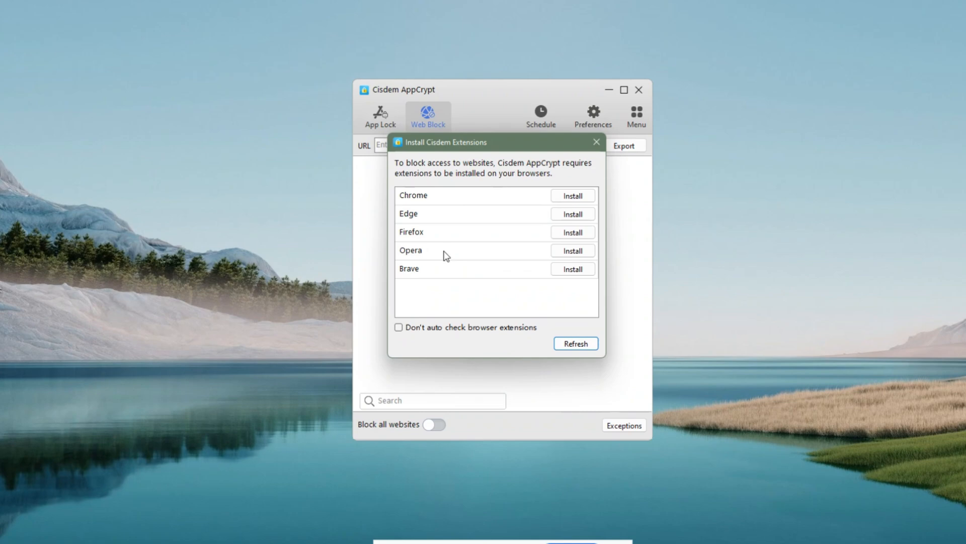
- Install the Cisdem Web Blocker extension in Chrome and open the browser's extensions list
left_click(575, 200)
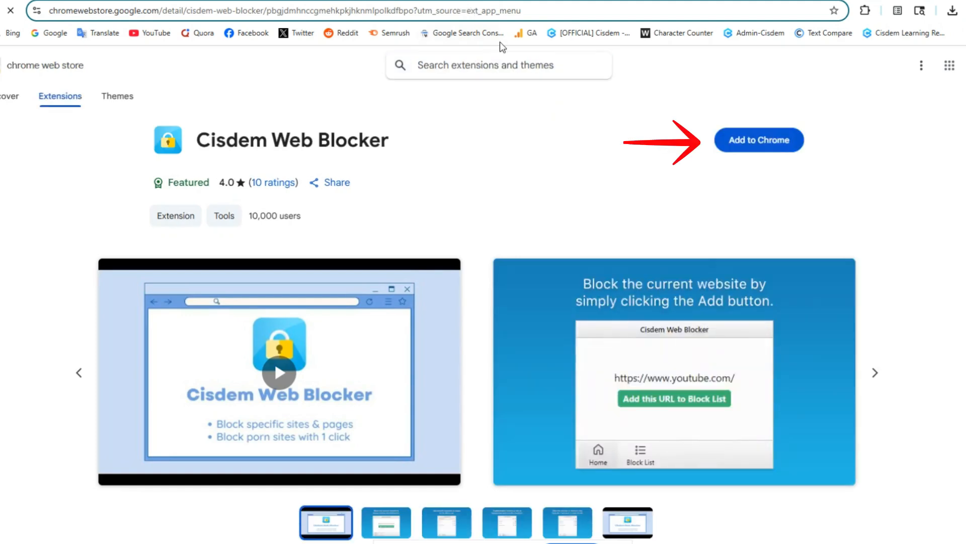
left_click(750, 139)
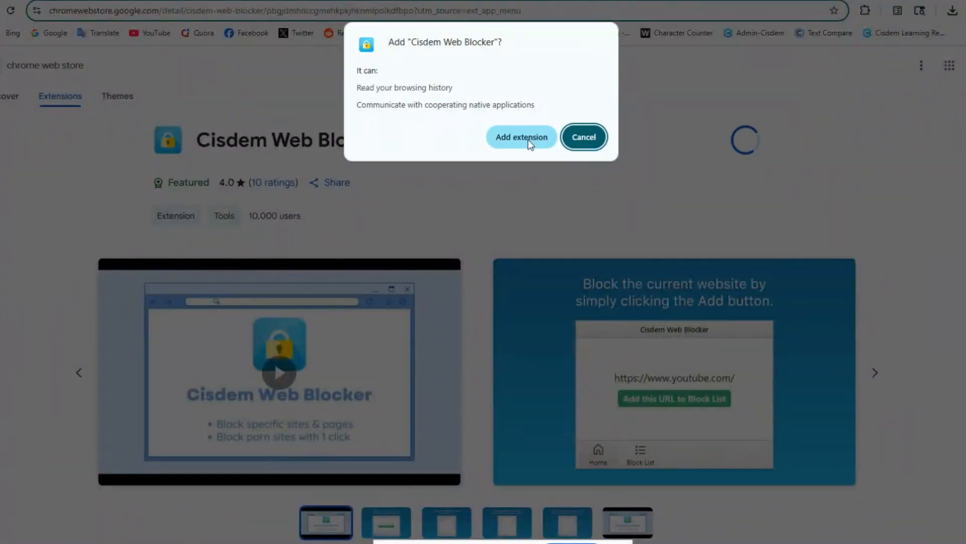
left_click(521, 137)
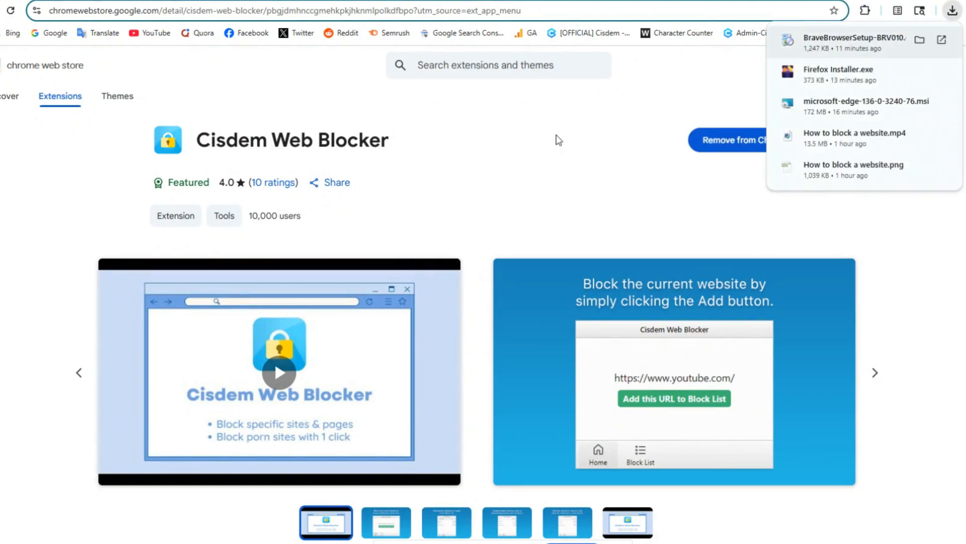
left_click(865, 10)
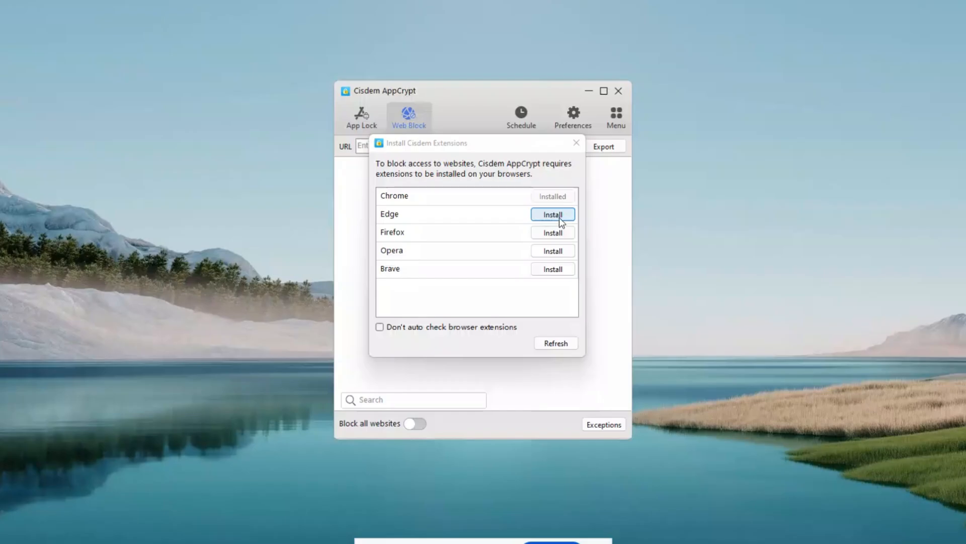
- Install the Cisdem Web Blocker extension in Edge, refresh the browser list, and start the Firefox installation
left_click(559, 216)
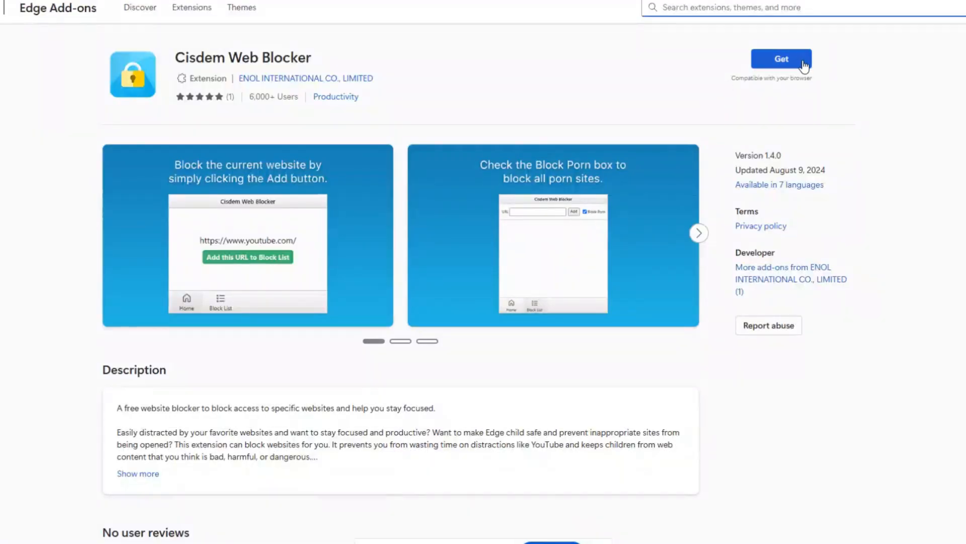
left_click(803, 63)
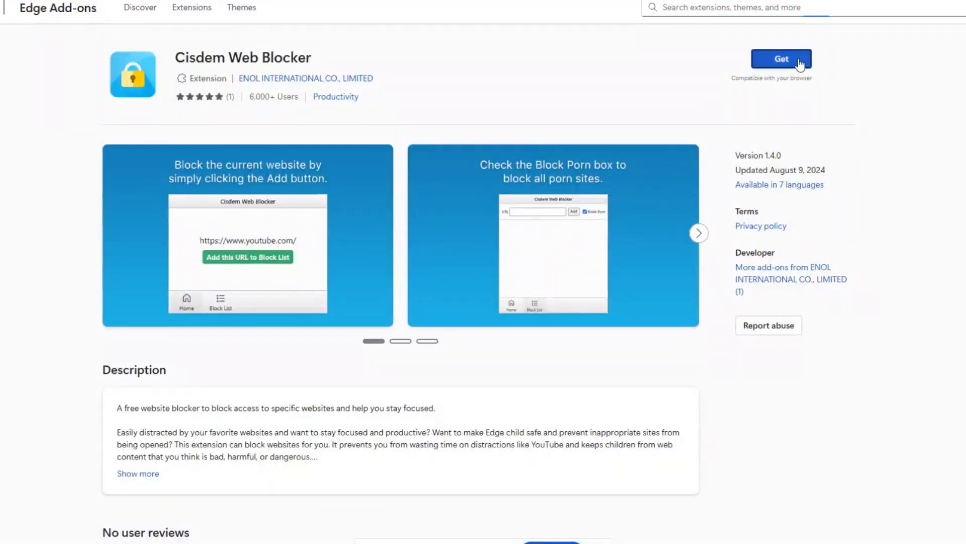
left_click(496, 86)
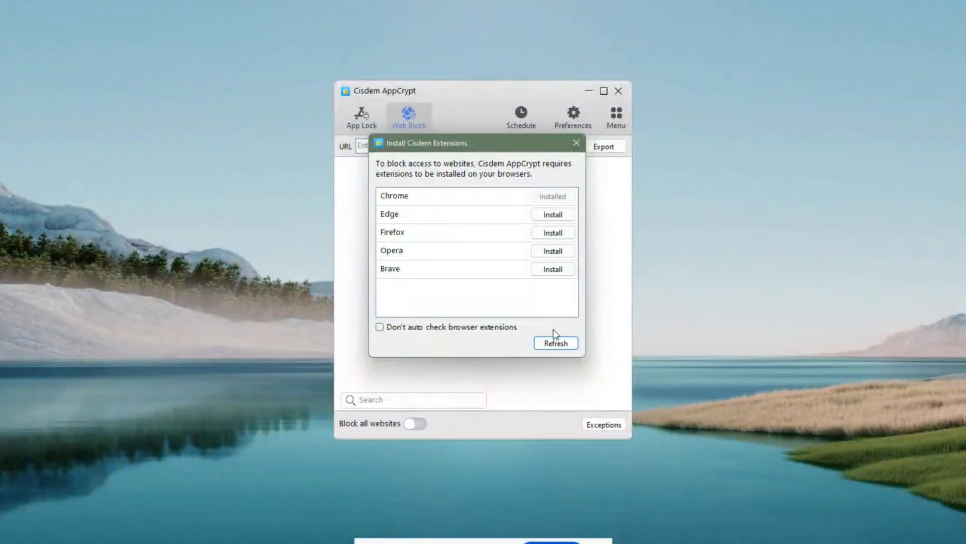
left_click(550, 344)
left_click(559, 234)
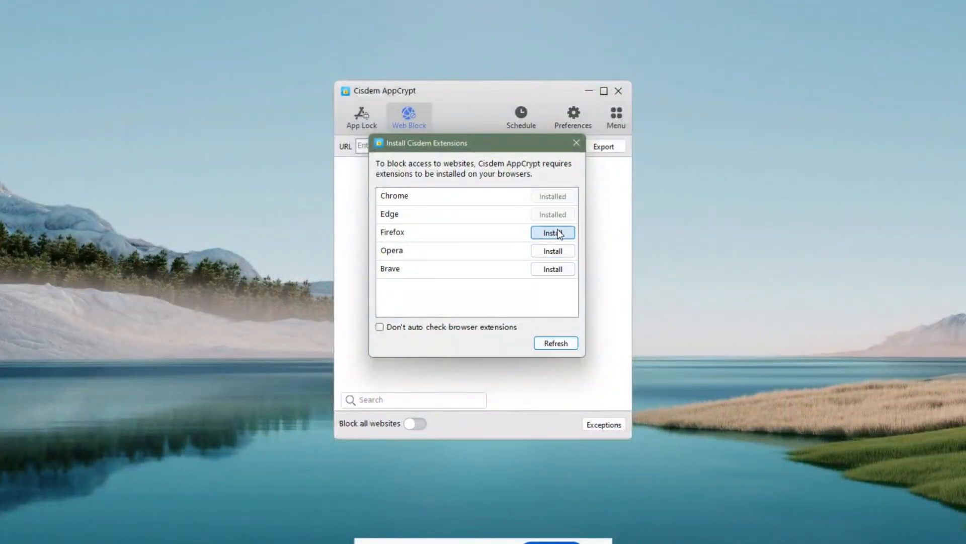
- Close the extension installation dialog and add youtube.com to the website block list
left_click(577, 144)
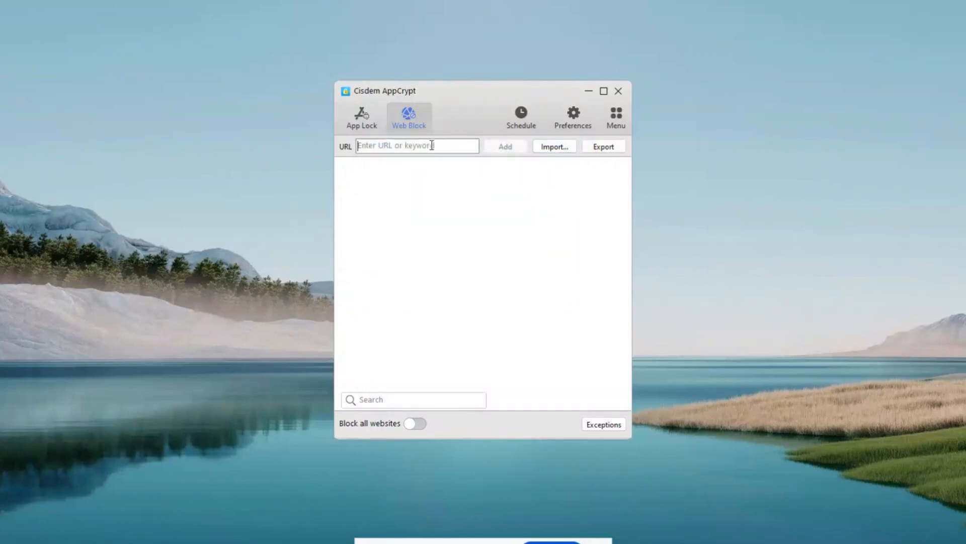
type("youtub")
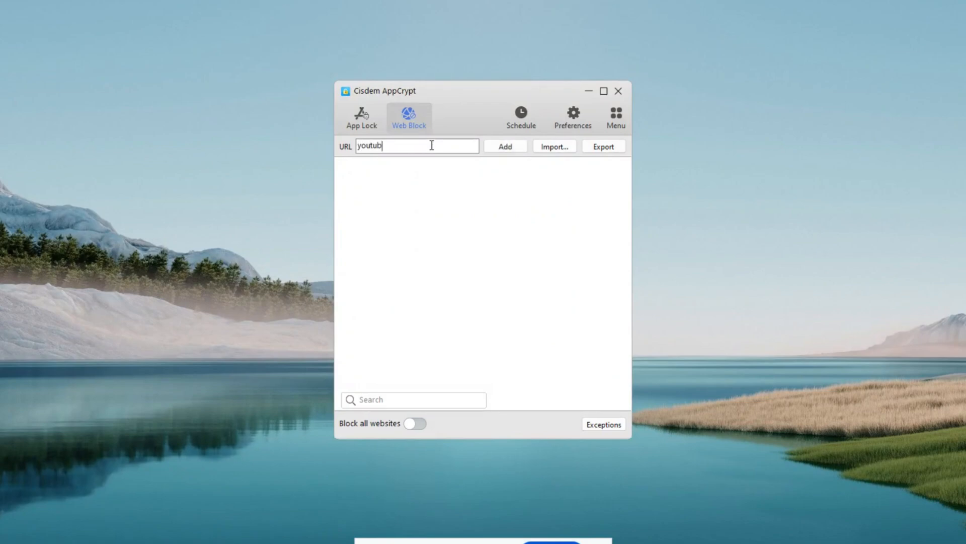
type("e.com")
left_click(507, 147)
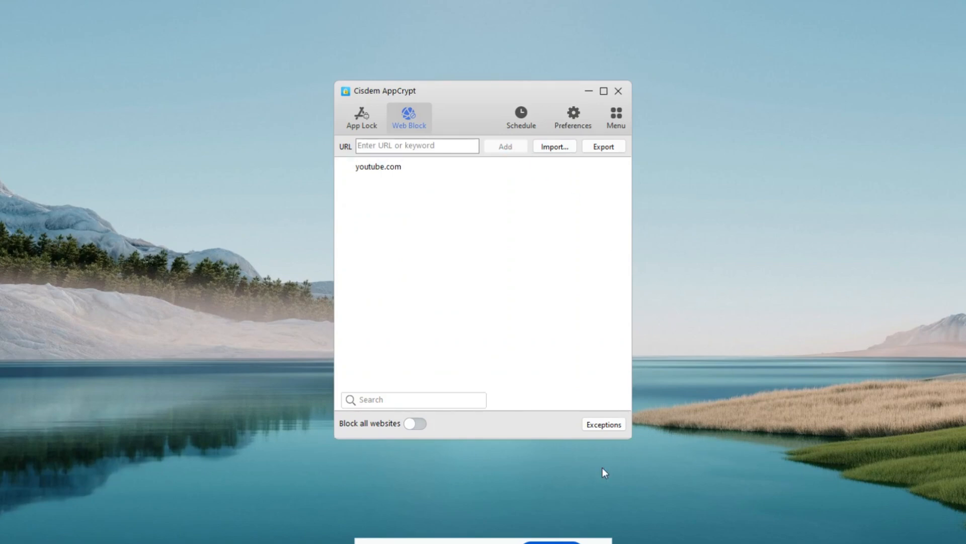
- Switch to the new Chrome tab, search Google for youtube, and open the YouTube result to test the block
mouse_move(591, 543)
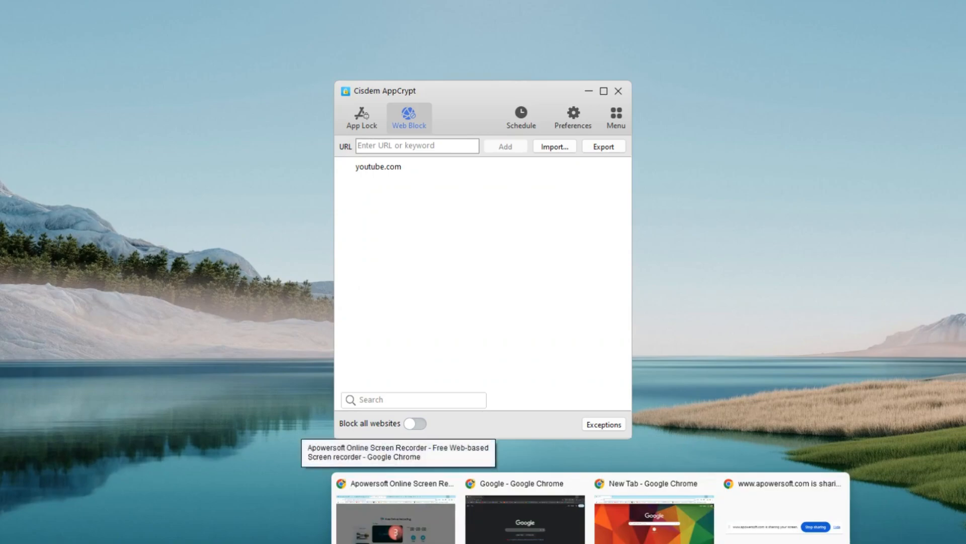
left_click(599, 486)
left_click(347, 225)
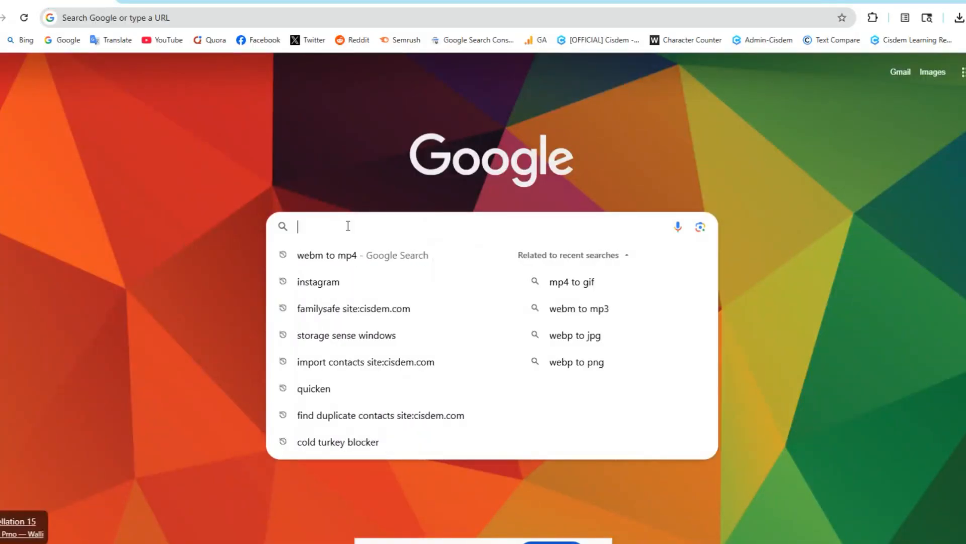
type("you")
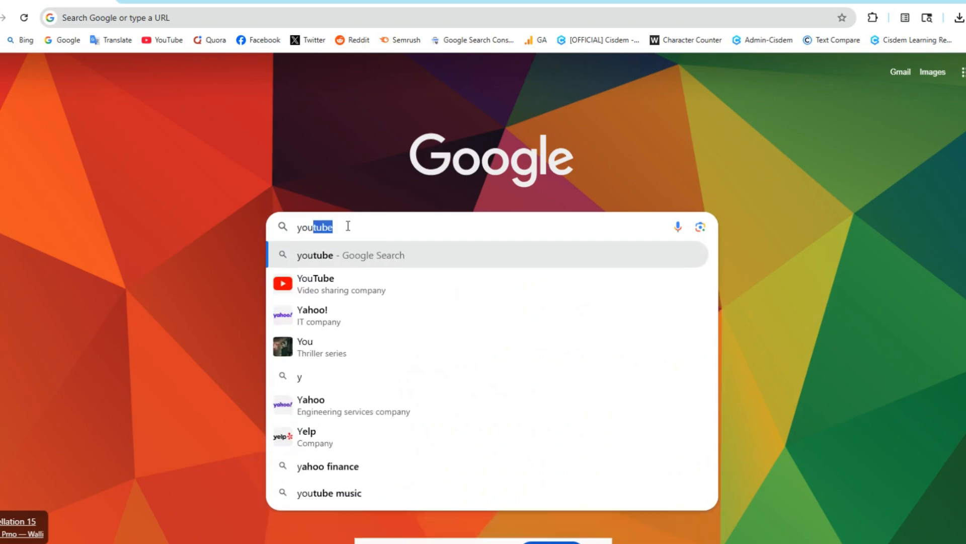
key("Return")
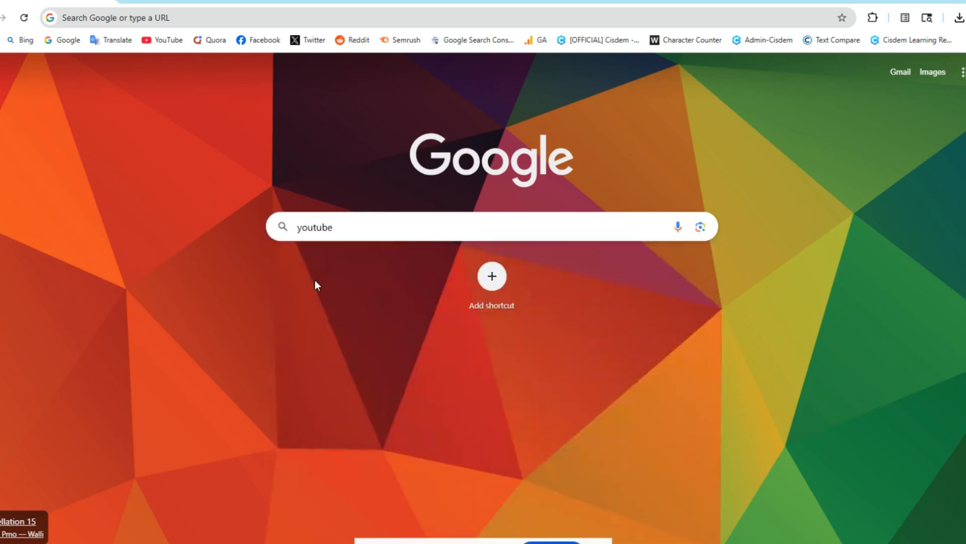
left_click(146, 193)
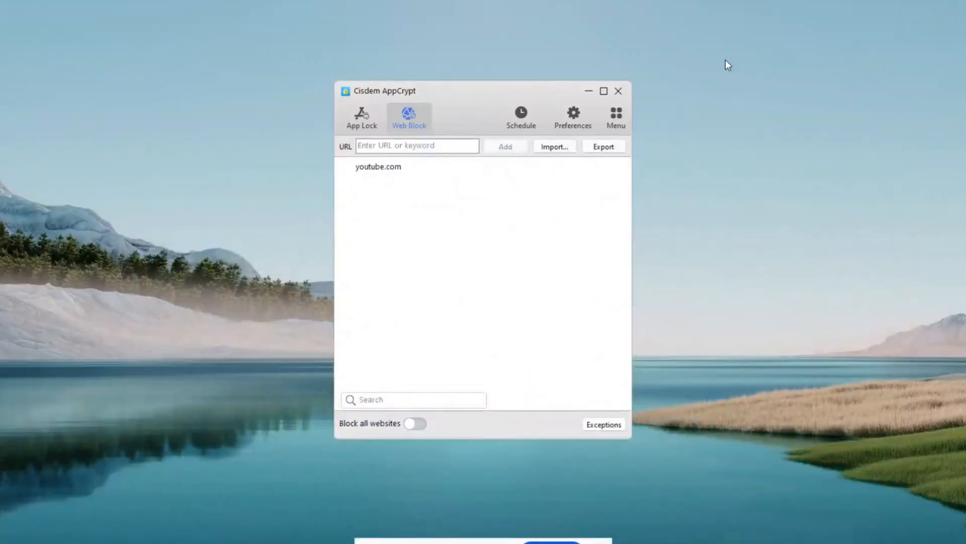
- Move the AppCrypt window clear of the desktop shortcuts and test the block by opening YouTube in Microsoft Edge and Firefox
left_click_drag(567, 91, 761, 83)
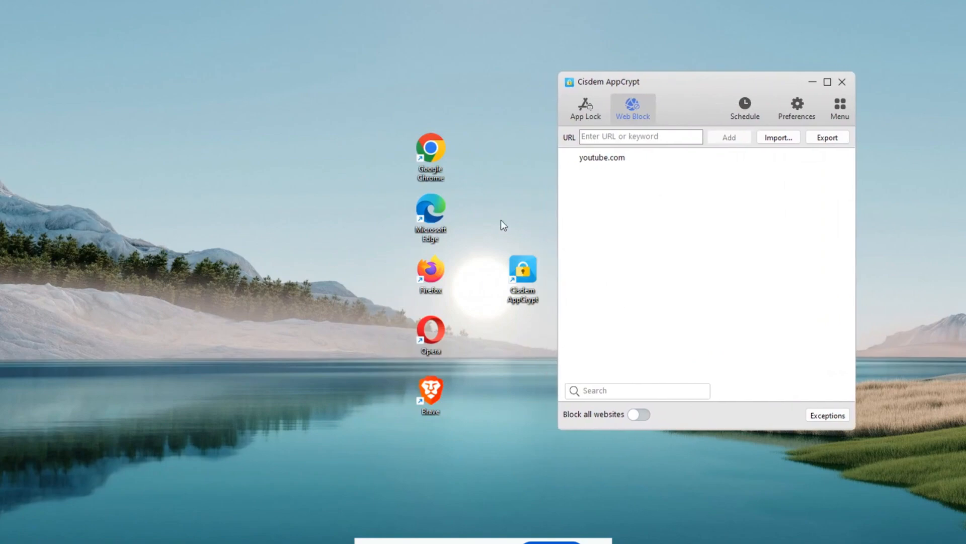
double_click(438, 219)
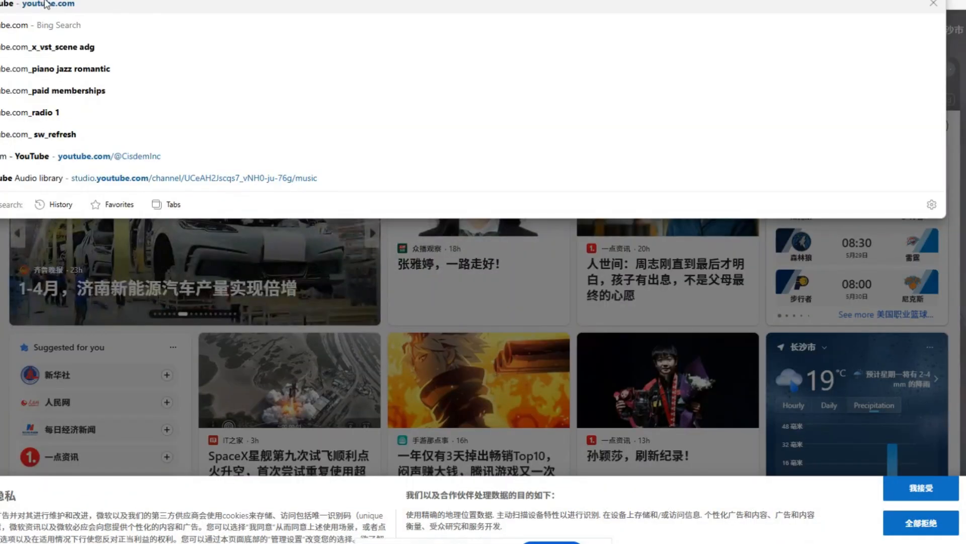
left_click(46, 4)
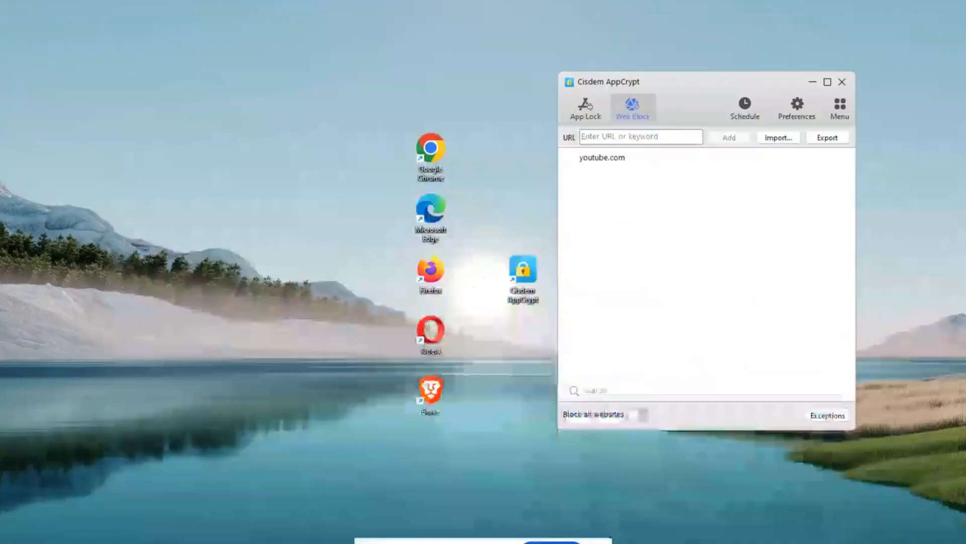
double_click(438, 266)
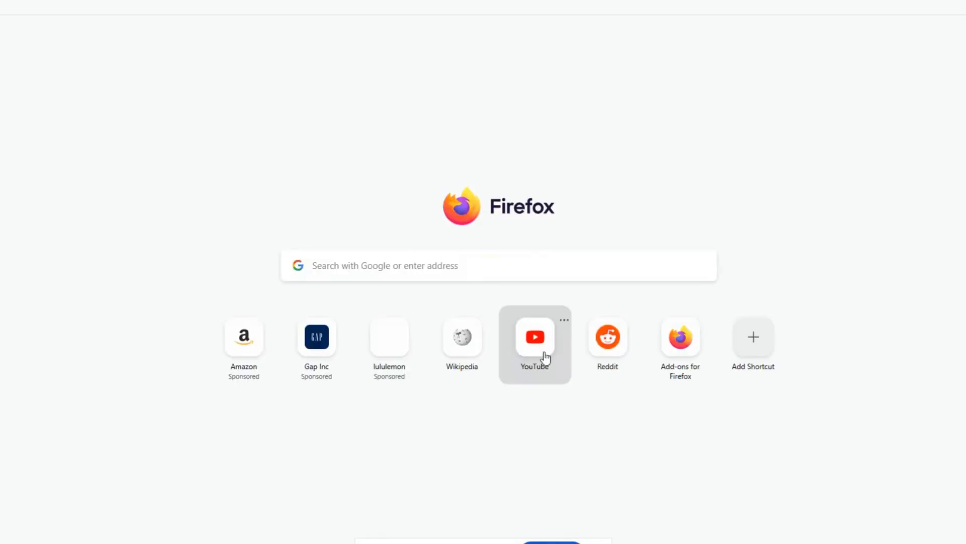
left_click(550, 351)
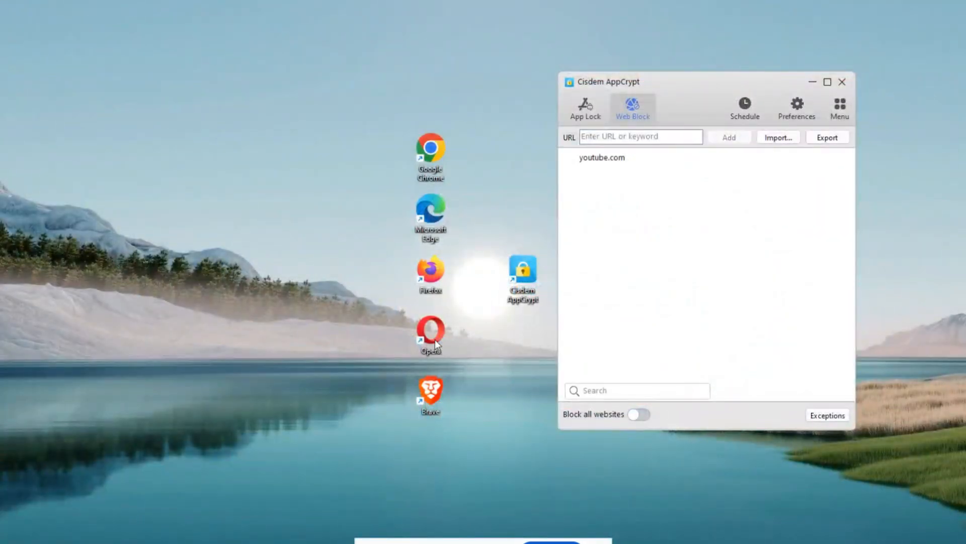
- Launch Opera, search for youtube, and open the YouTube result to test the block
double_click(432, 333)
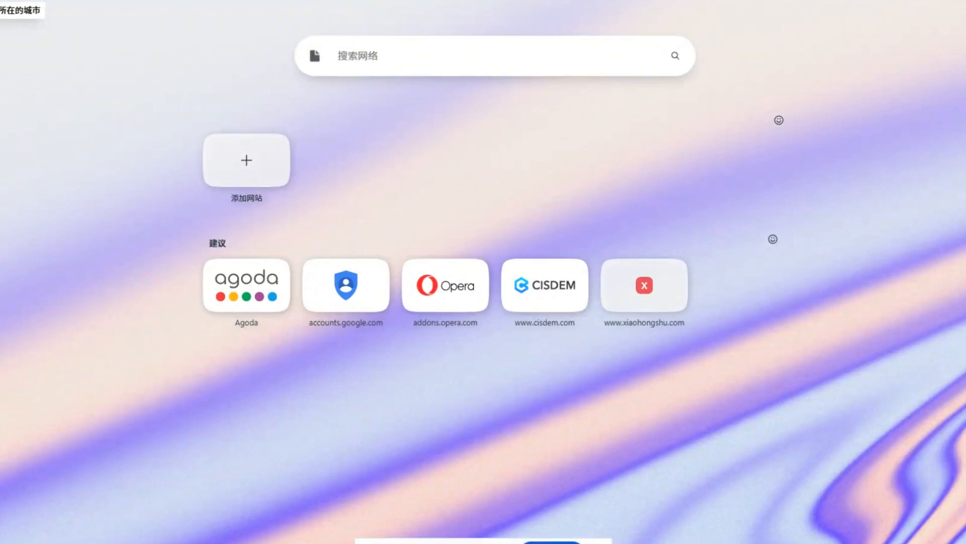
type("youtube")
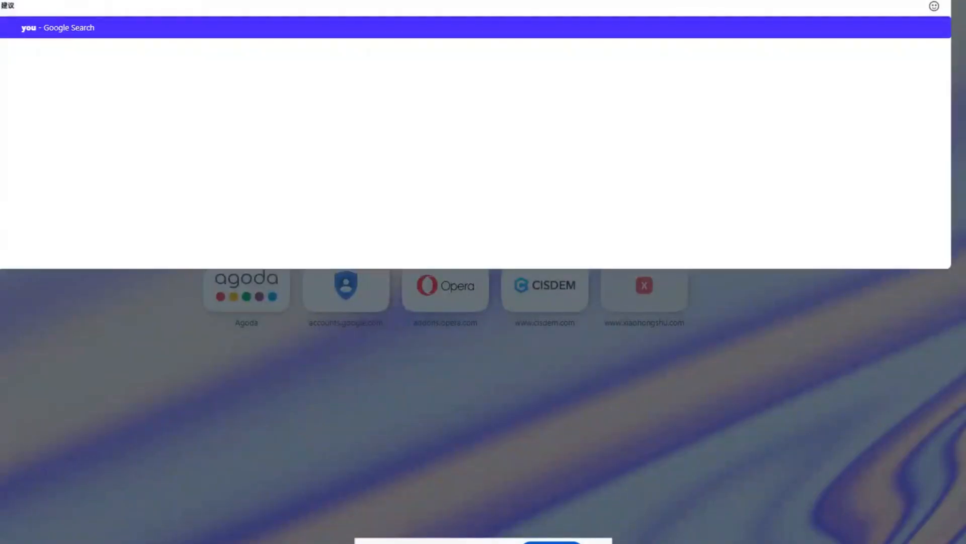
key("Return")
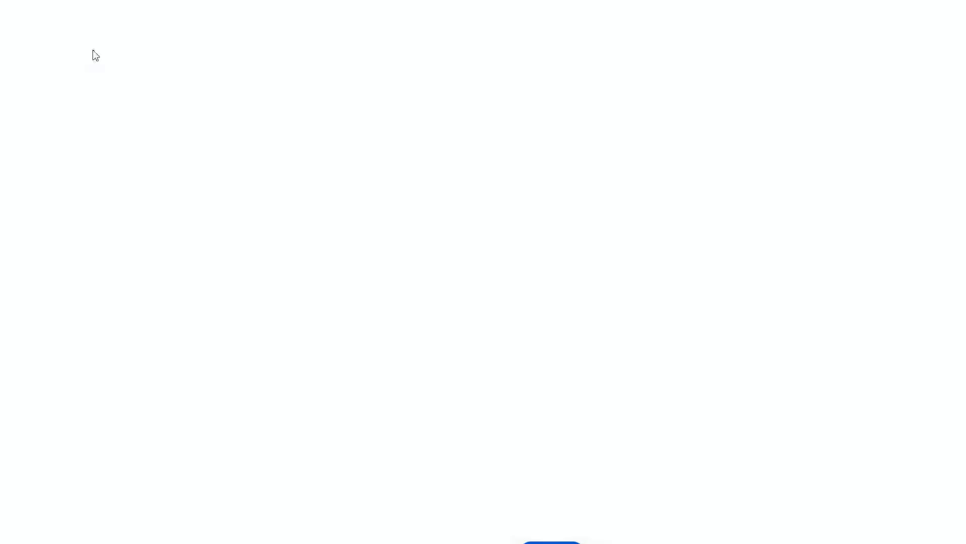
left_click_drag(98, 126, 99, 135)
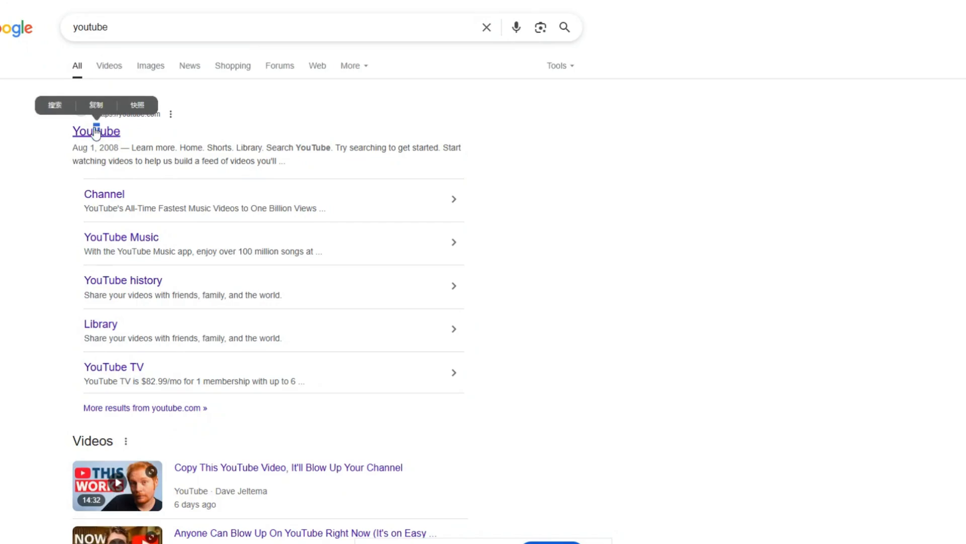
left_click(97, 132)
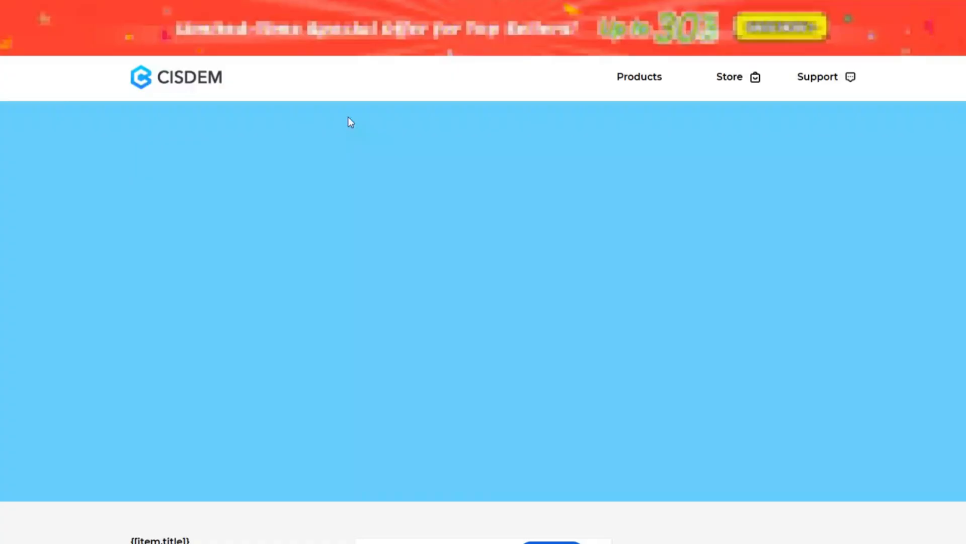
scroll(413, 147, "down", 1)
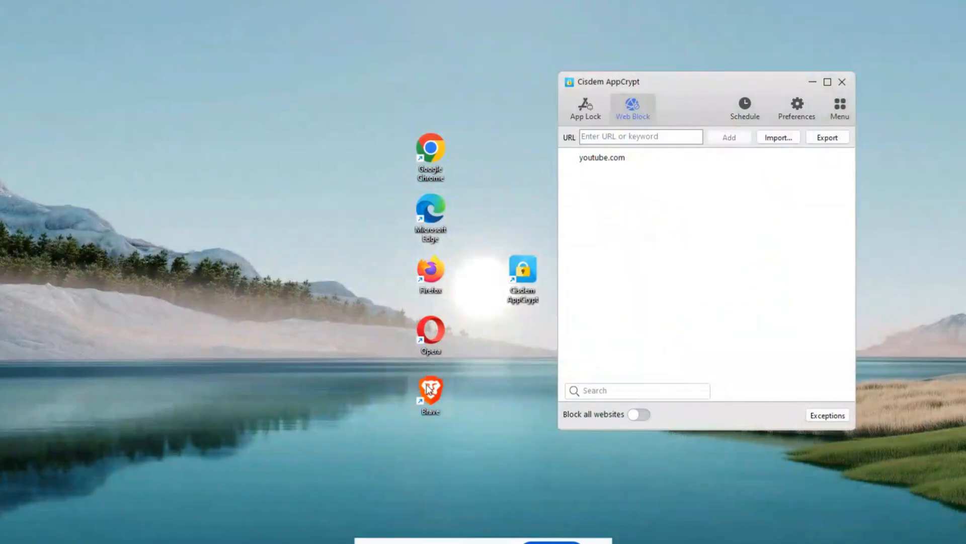
- Launch Brave, search the web for youtube, and open the YouTube result to test the block
double_click(430, 389)
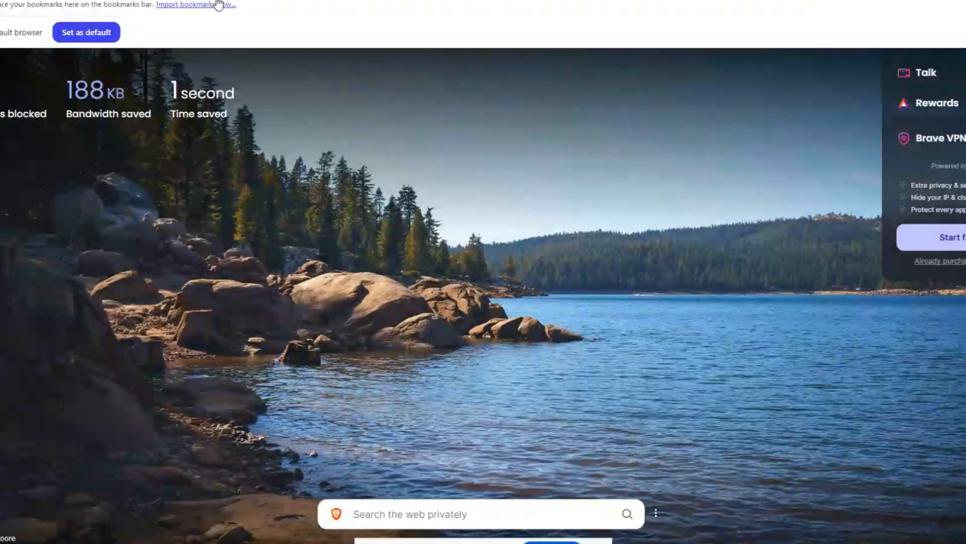
left_click(368, 510)
type("youtube")
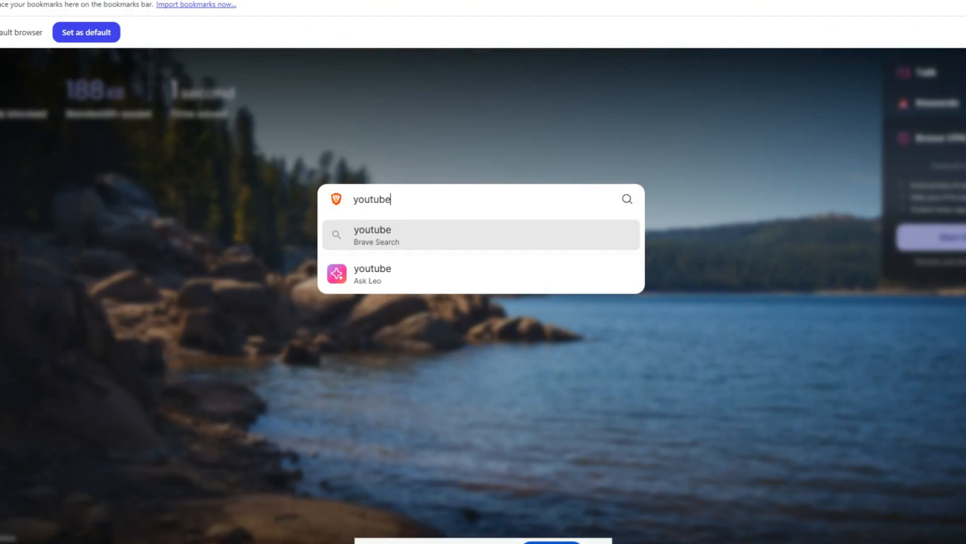
key("Return")
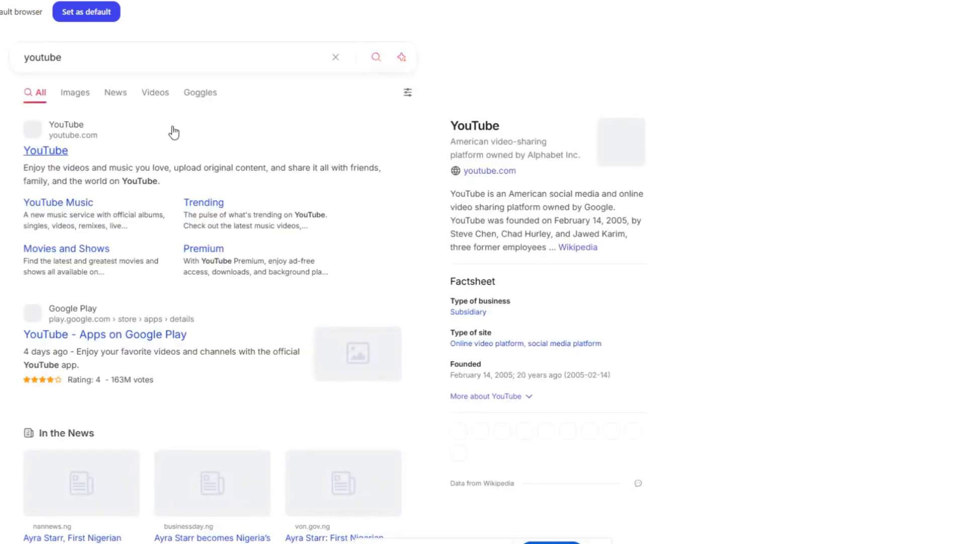
left_click(50, 150)
scroll(294, 131, "down", 1)
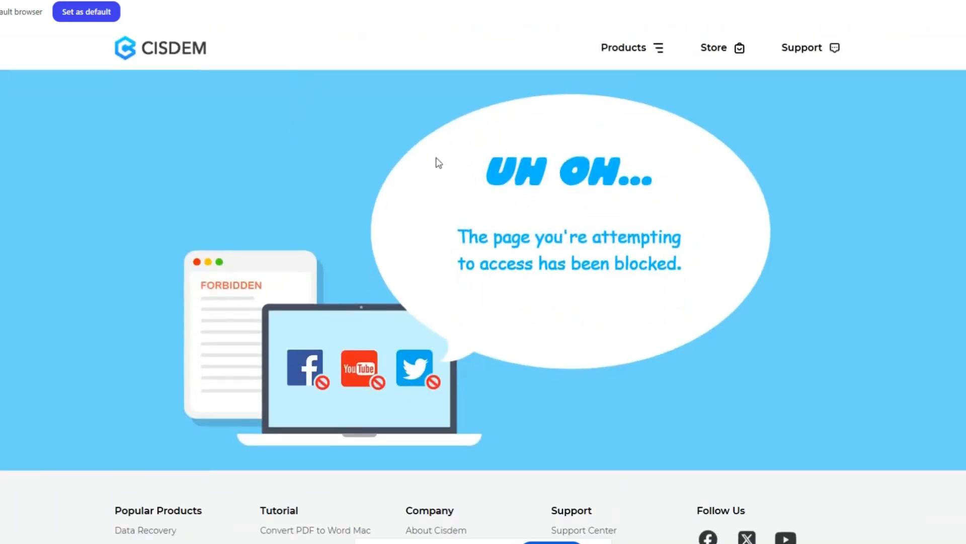
- Close Brave with all its open tabs and move the AppCrypt window to the middle of the desktop
key("alt+F4")
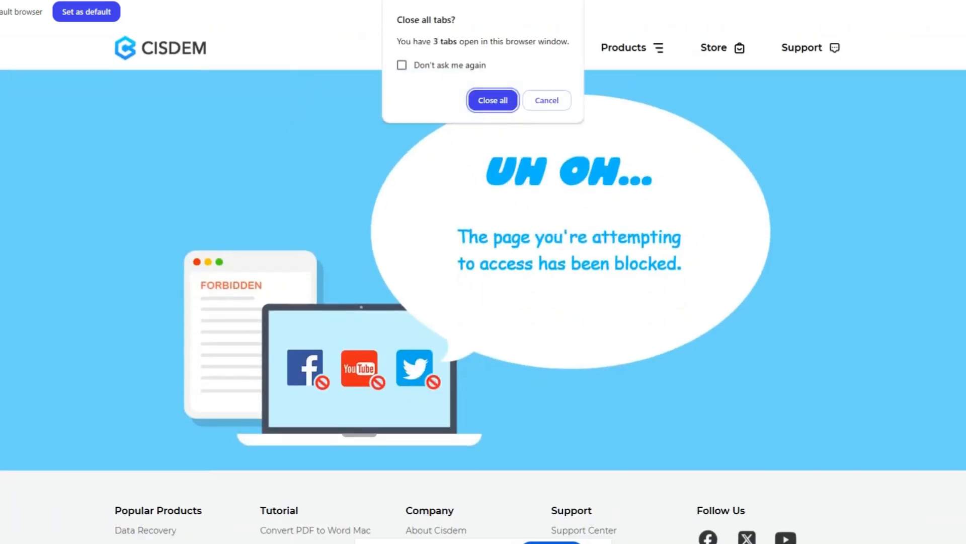
left_click(488, 98)
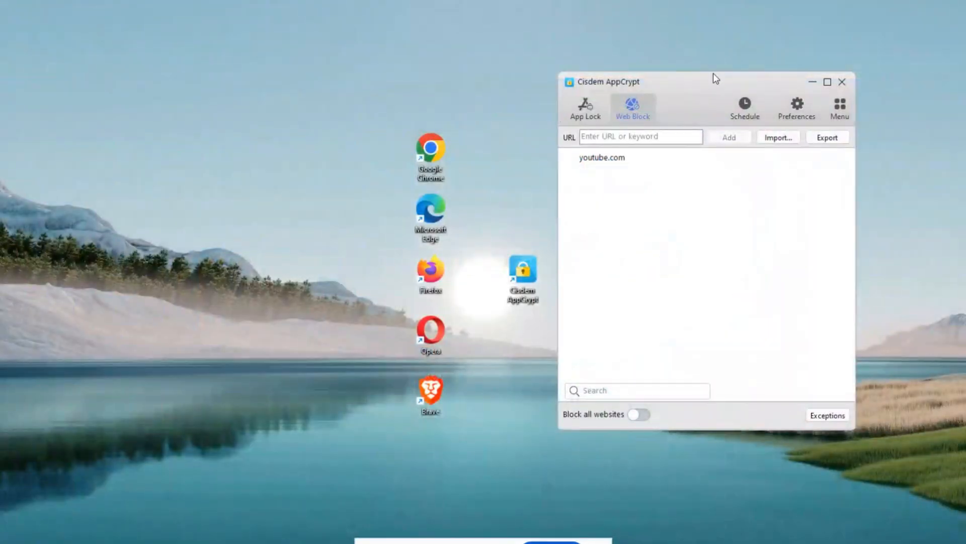
left_click_drag(716, 83, 504, 97)
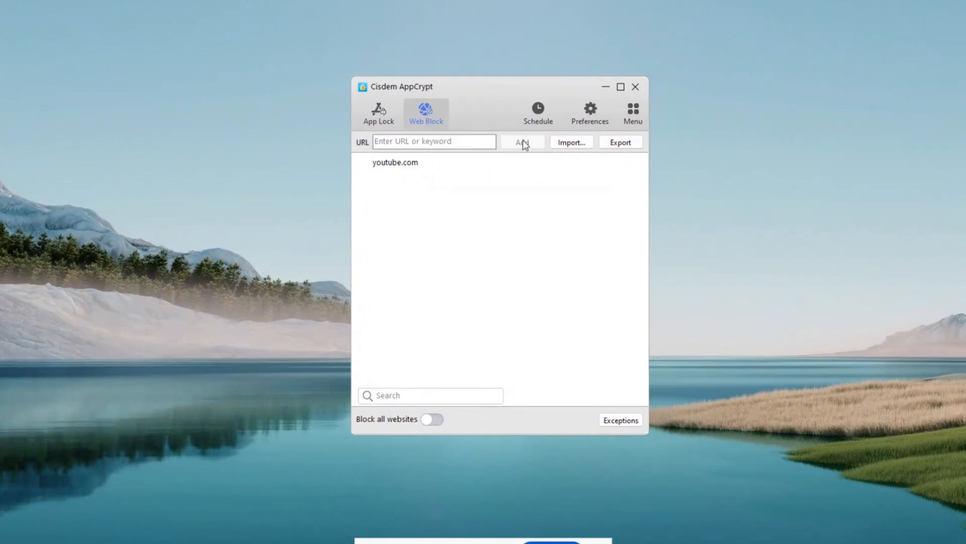
- Import the Social Sites category into the web block list and look through the added sites
left_click(570, 143)
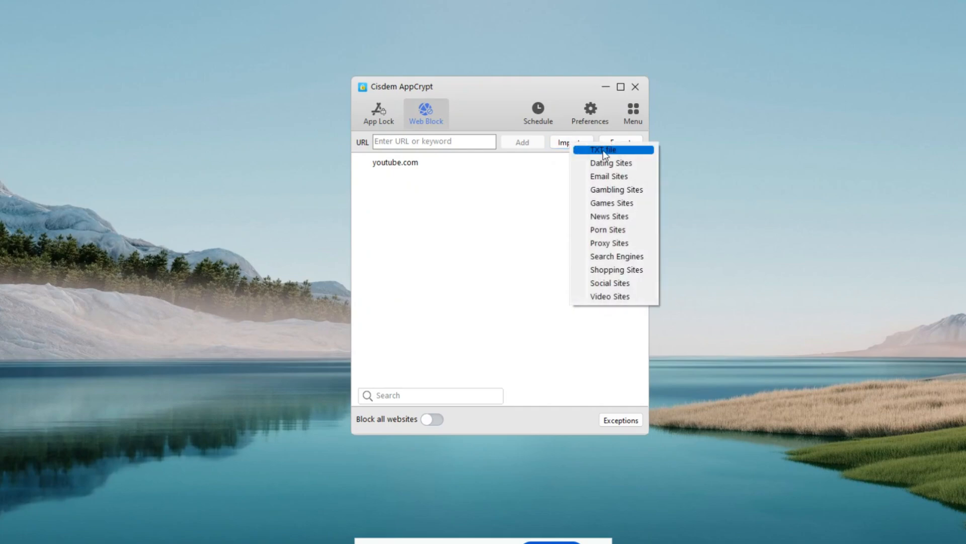
left_click(639, 282)
scroll(610, 278, "down", 8)
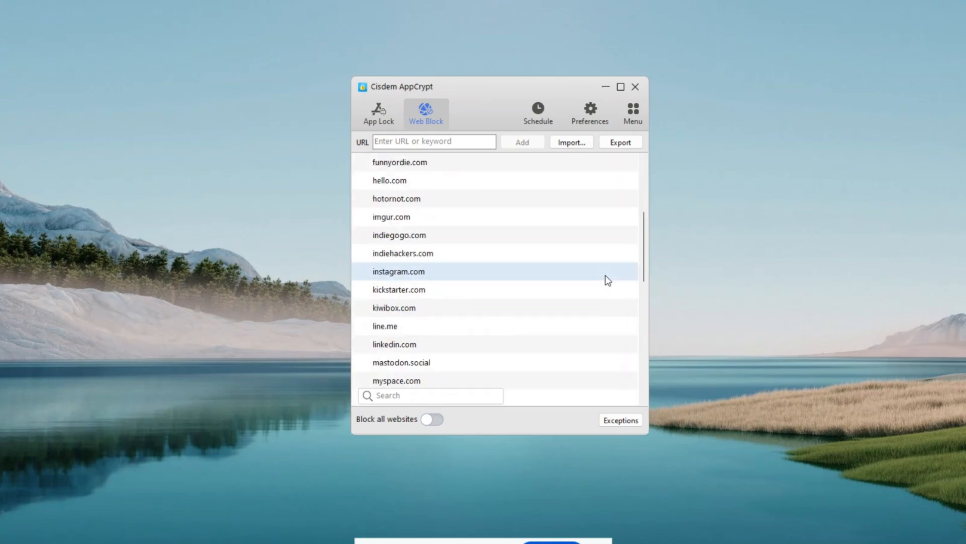
scroll(608, 280, "down", 2)
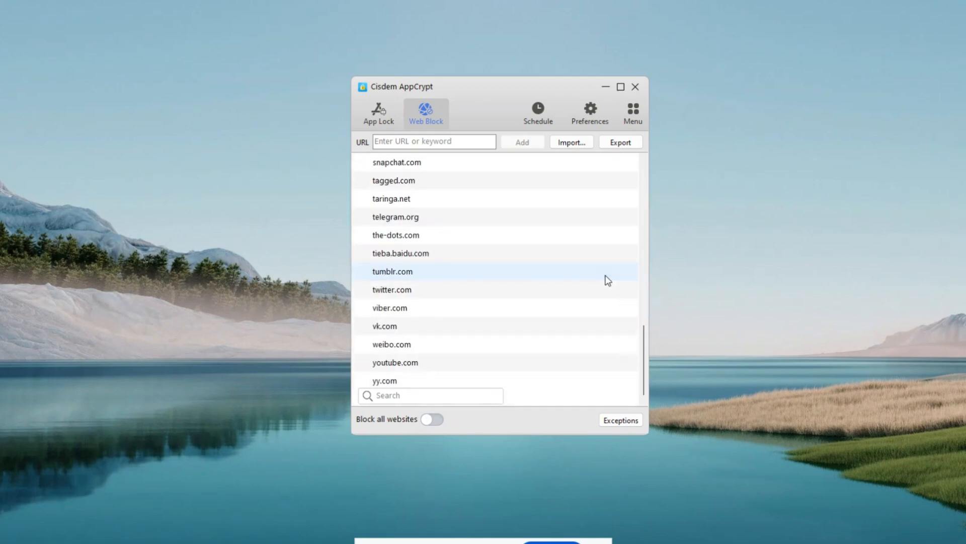
- Examine the general schedule's Working Day entry with its time range and day options, and close the schedule
left_click(536, 119)
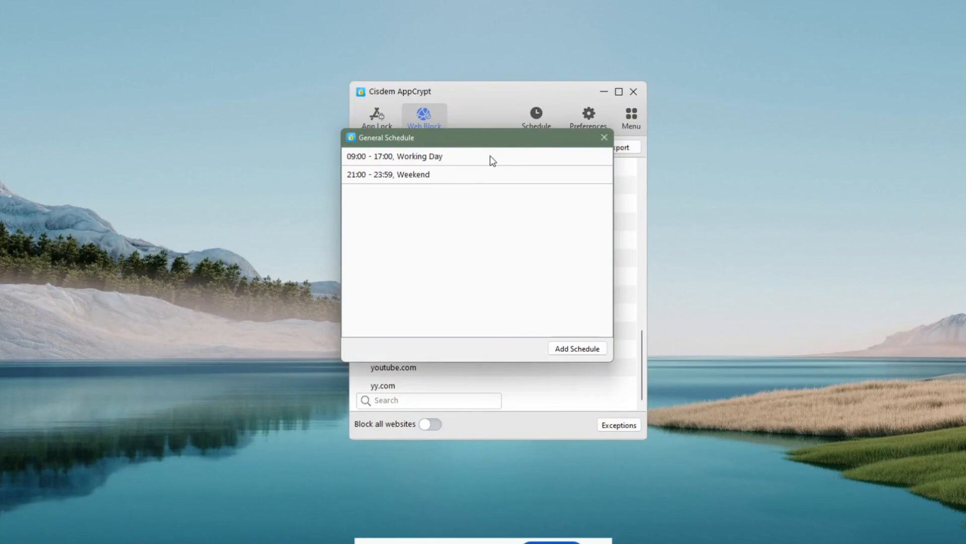
left_click(493, 157)
left_click(529, 182)
left_click(528, 180)
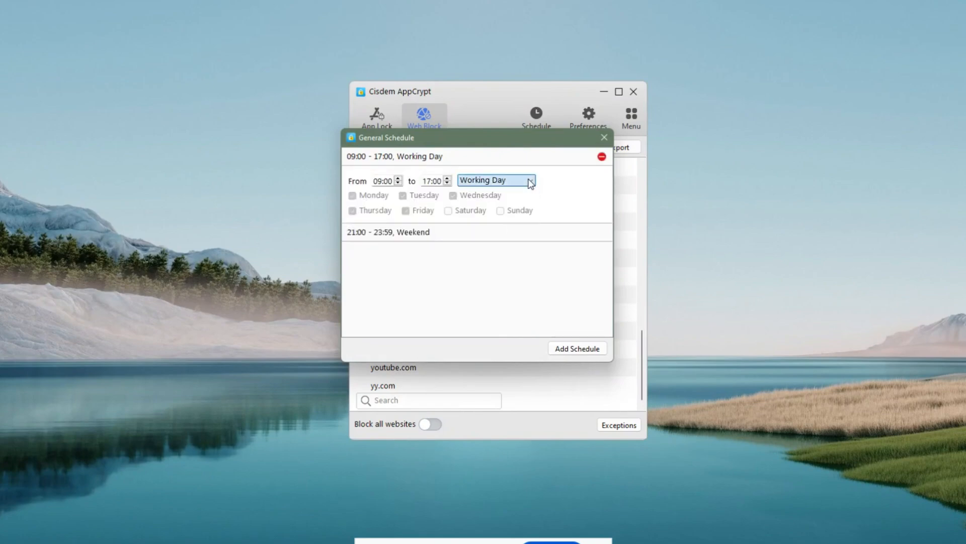
left_click(604, 139)
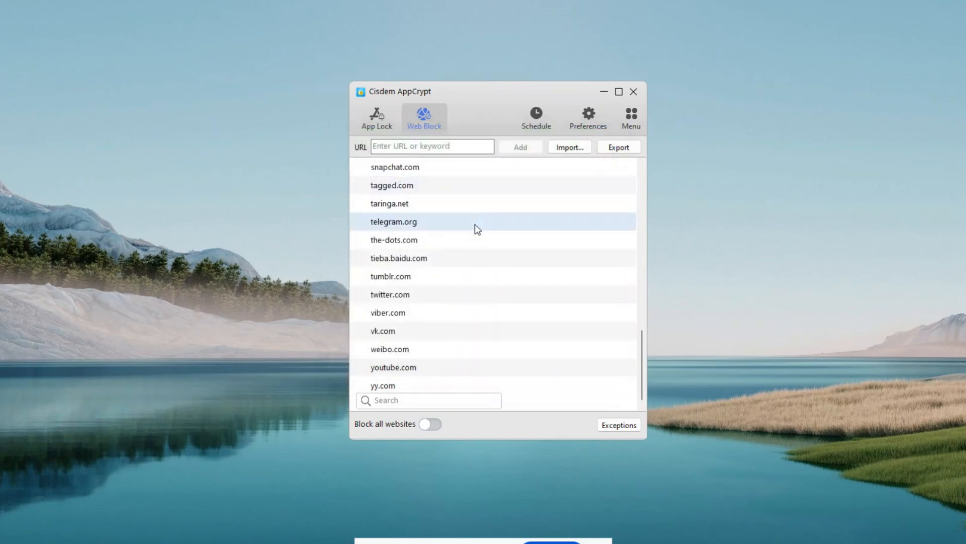
- Turn on the custom schedule for youtube.com and add a schedule entry to it
left_click(422, 370)
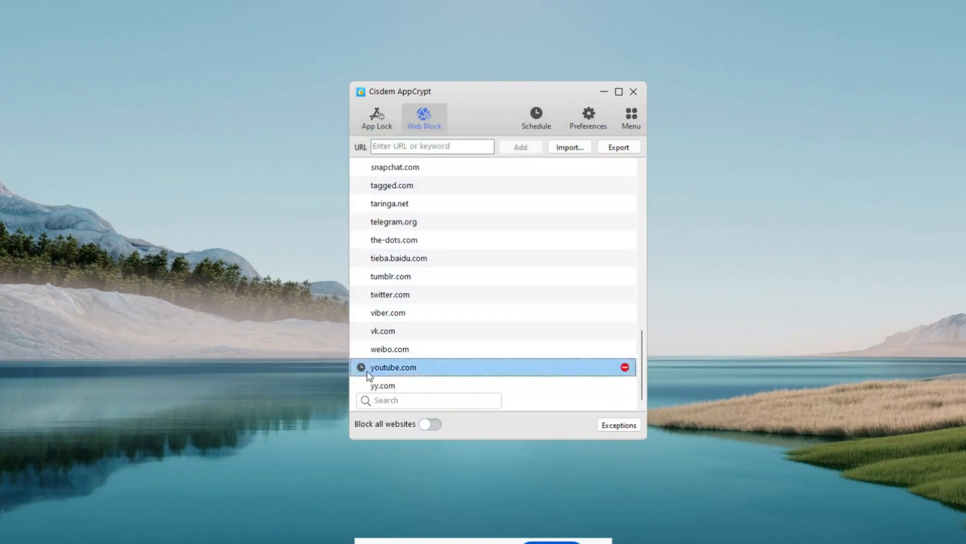
left_click(361, 367)
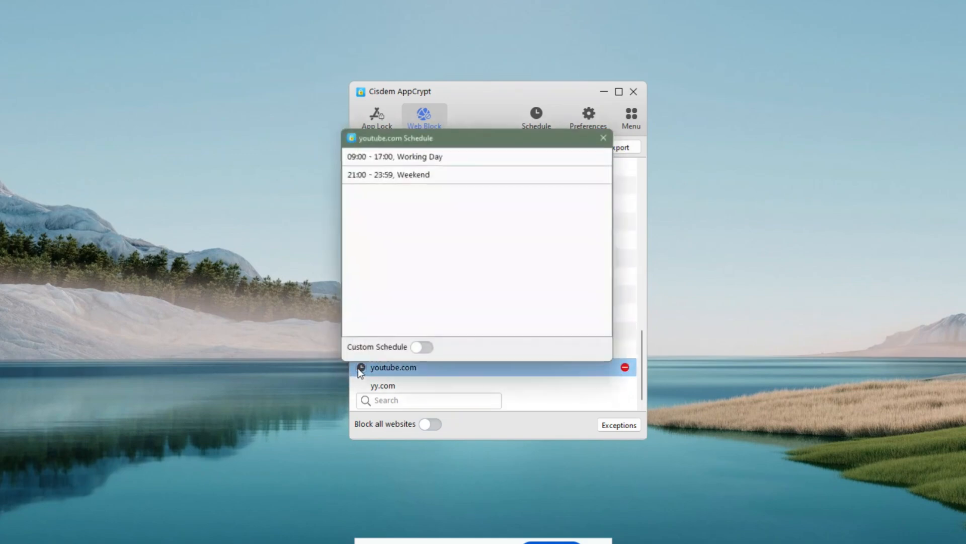
left_click(421, 348)
left_click(559, 348)
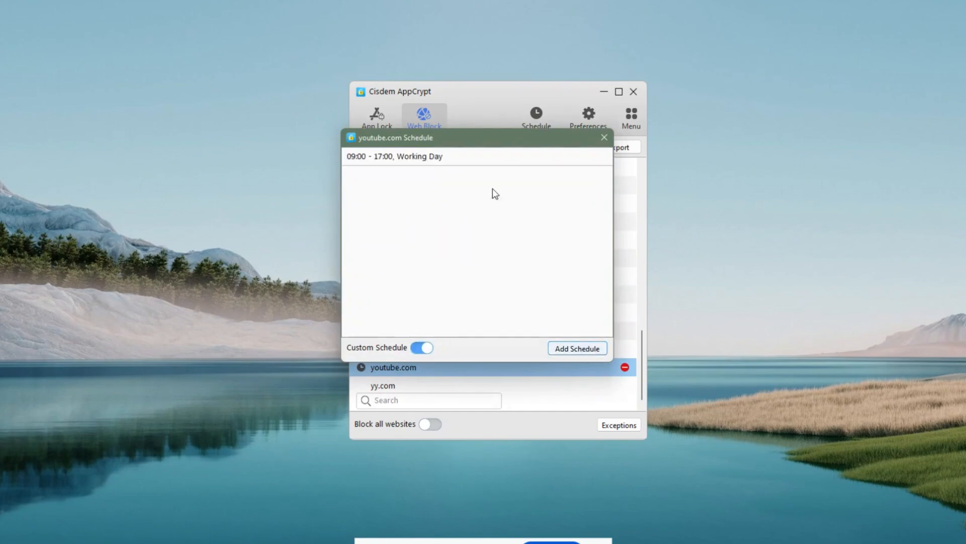
- Keep the youtube.com schedule entry on Working Day, adjust the hour of its end time, and close the schedule
left_click(520, 180)
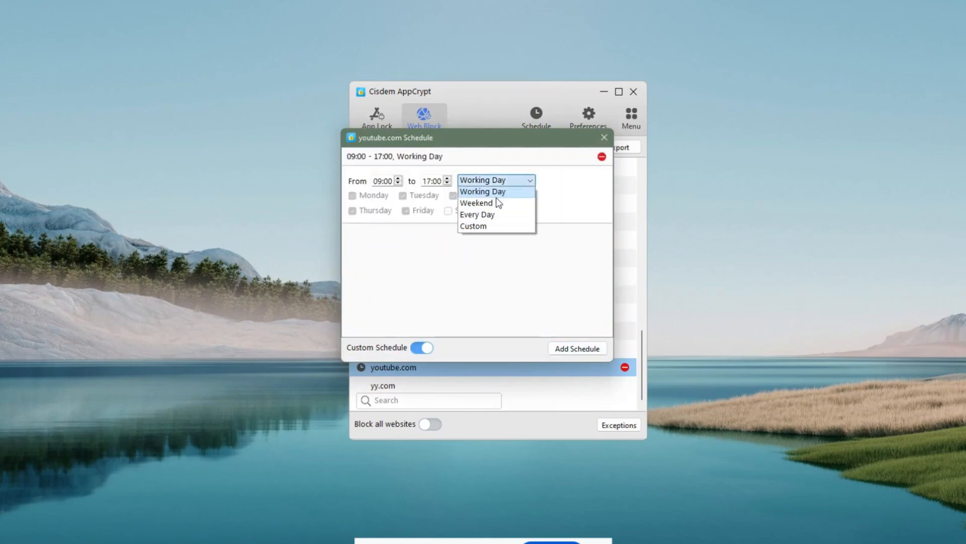
left_click(464, 185)
left_click(426, 180)
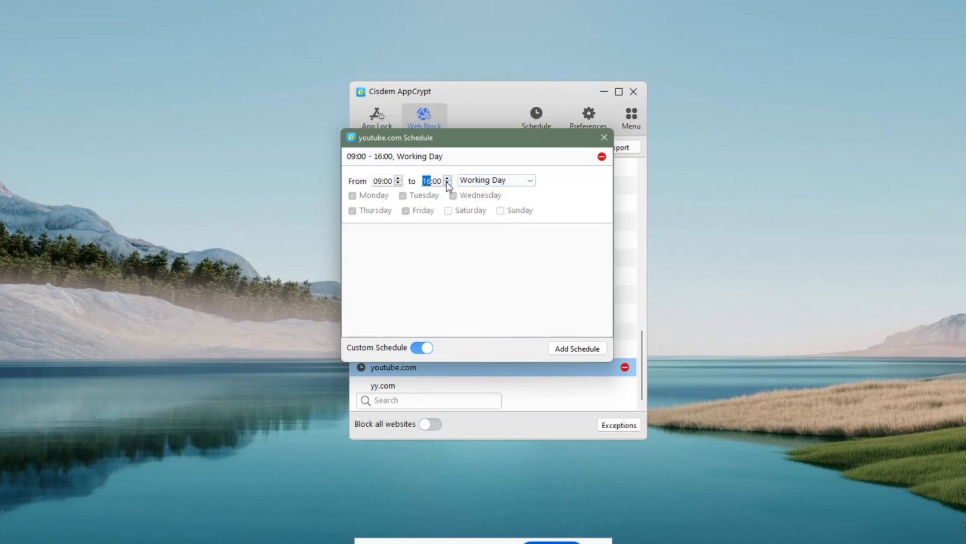
left_click(446, 178)
left_click(604, 137)
left_click(458, 362)
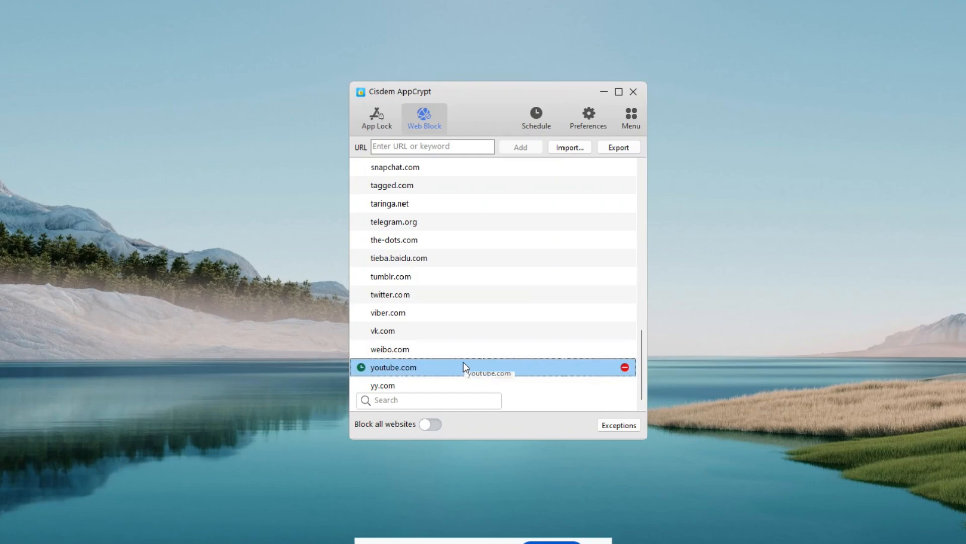
- Enable launching at system startup in the AppCrypt preferences and close them
left_click(590, 115)
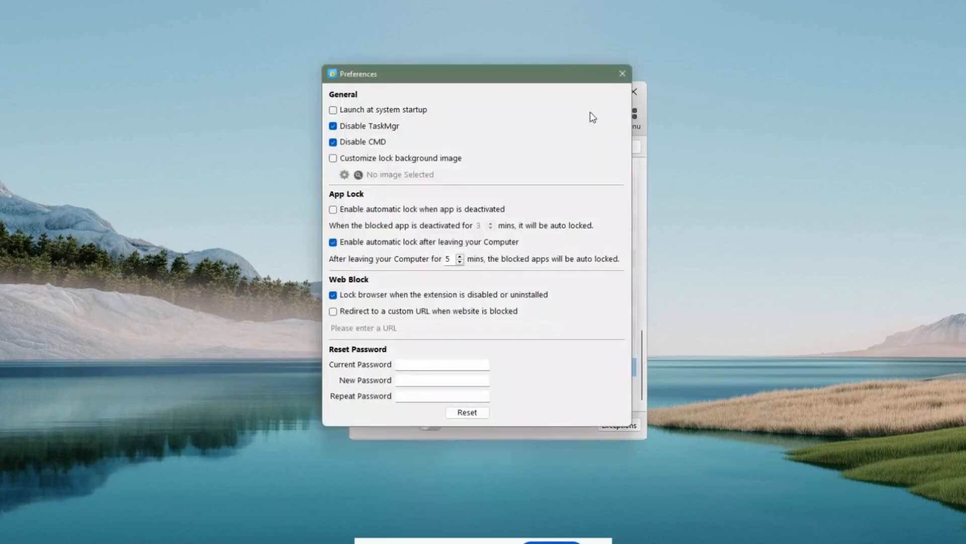
left_click_drag(470, 76, 481, 77)
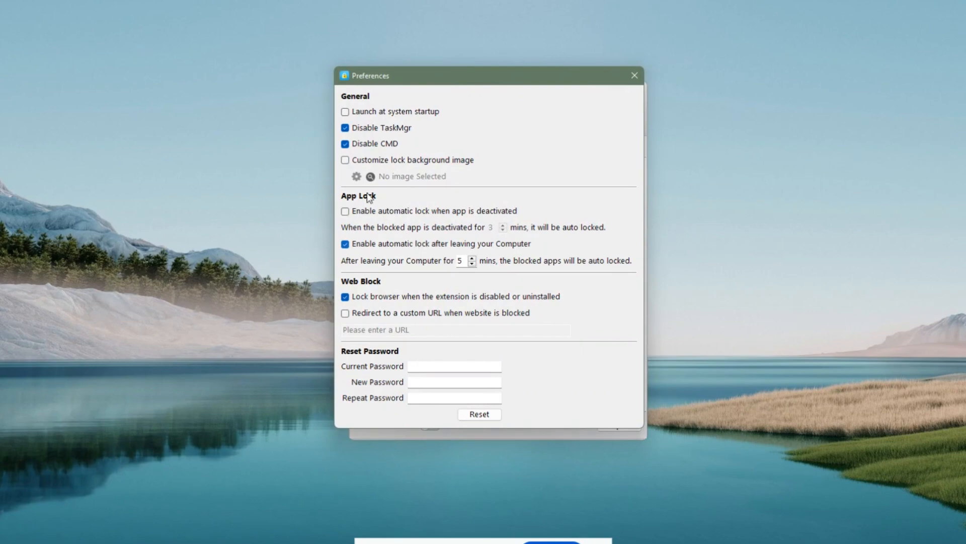
left_click(345, 112)
left_click(632, 78)
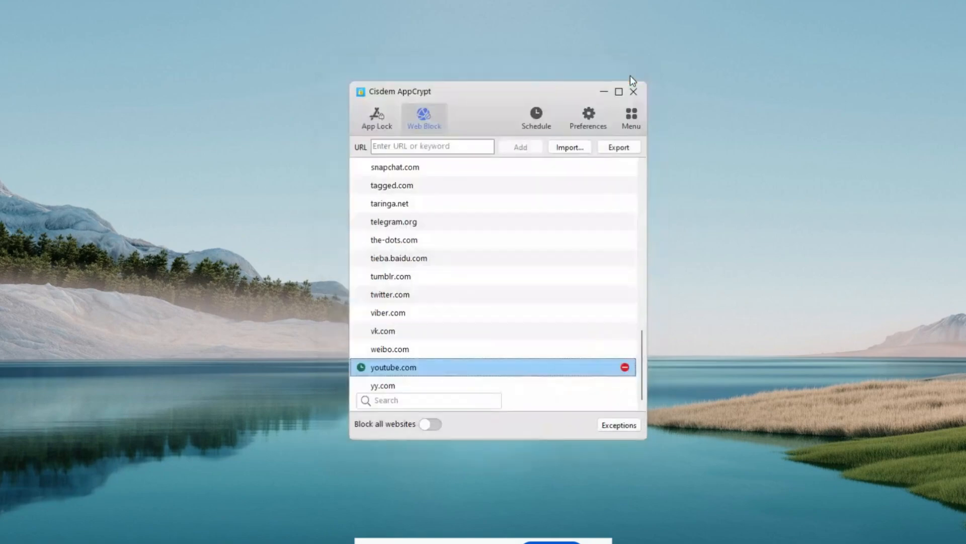